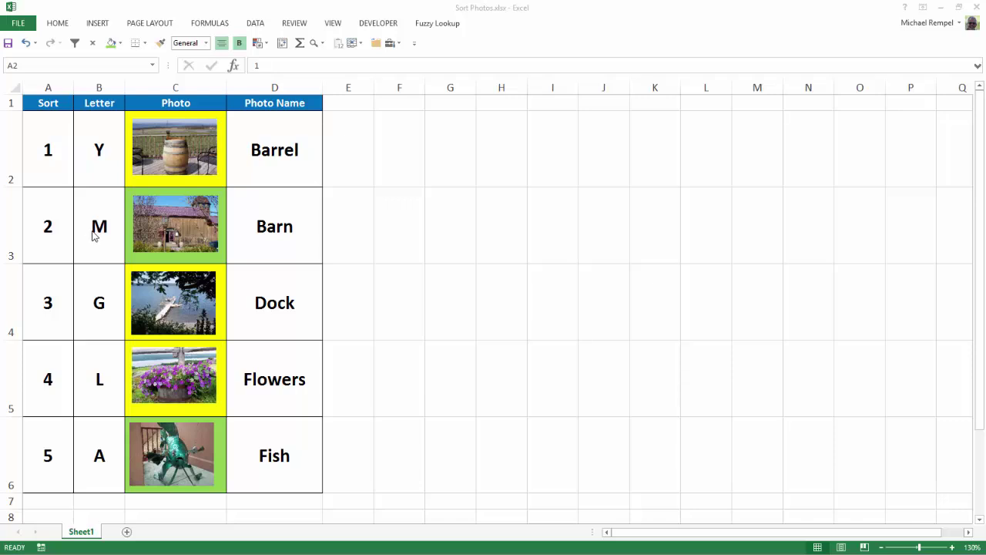
Step: Sort the table by the Letter column from A to Z
click(96, 216)
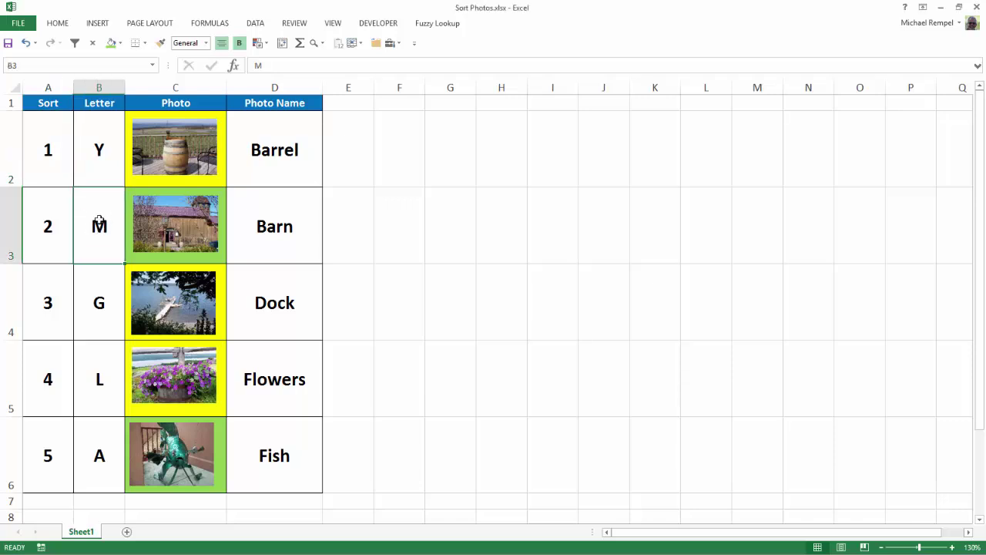
click(257, 25)
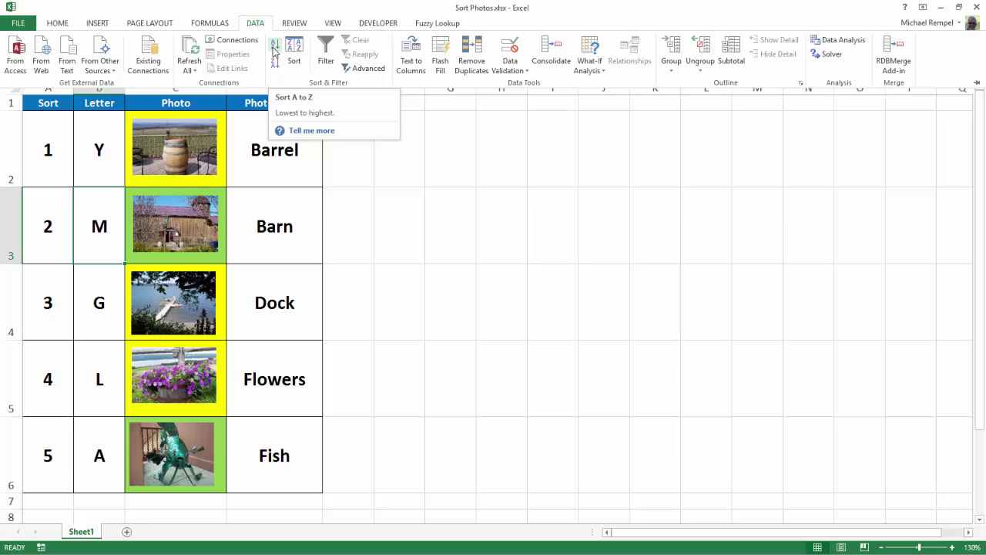
click(275, 51)
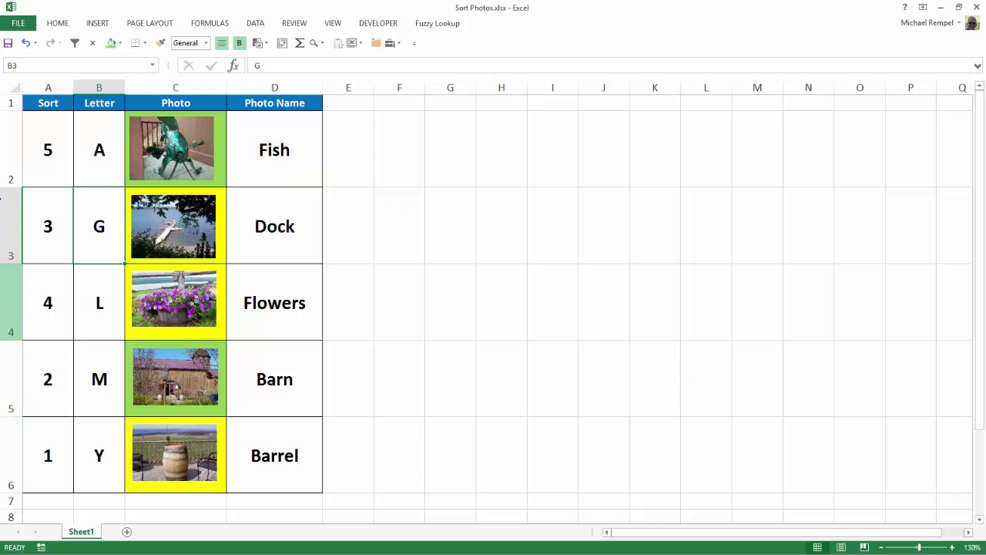
Step: Sort the table by the Sort column from largest to smallest
click(48, 228)
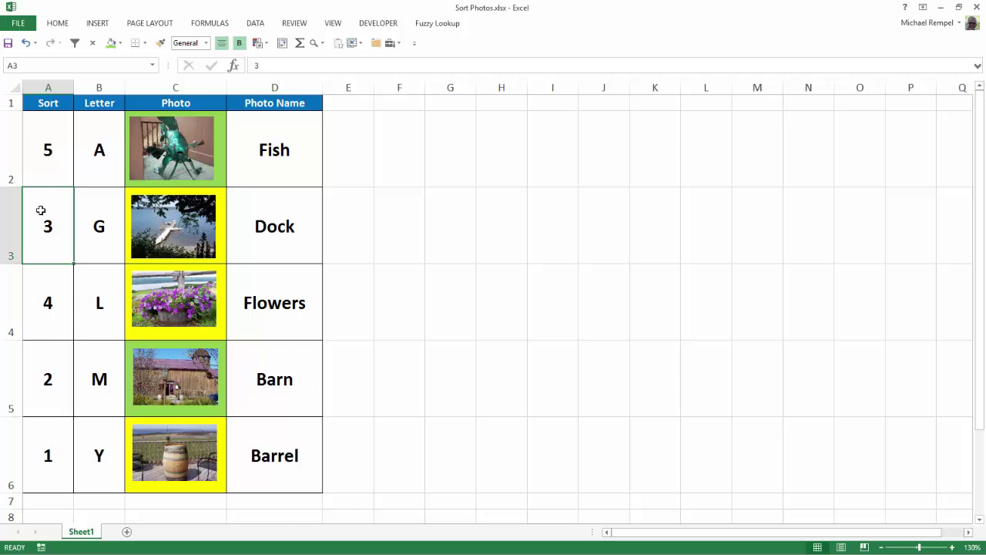
click(255, 24)
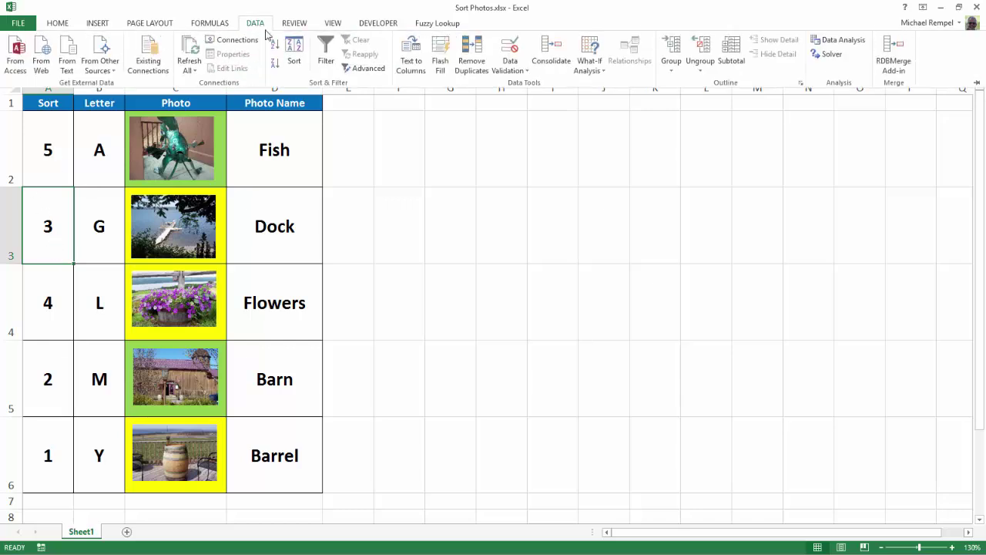
click(274, 63)
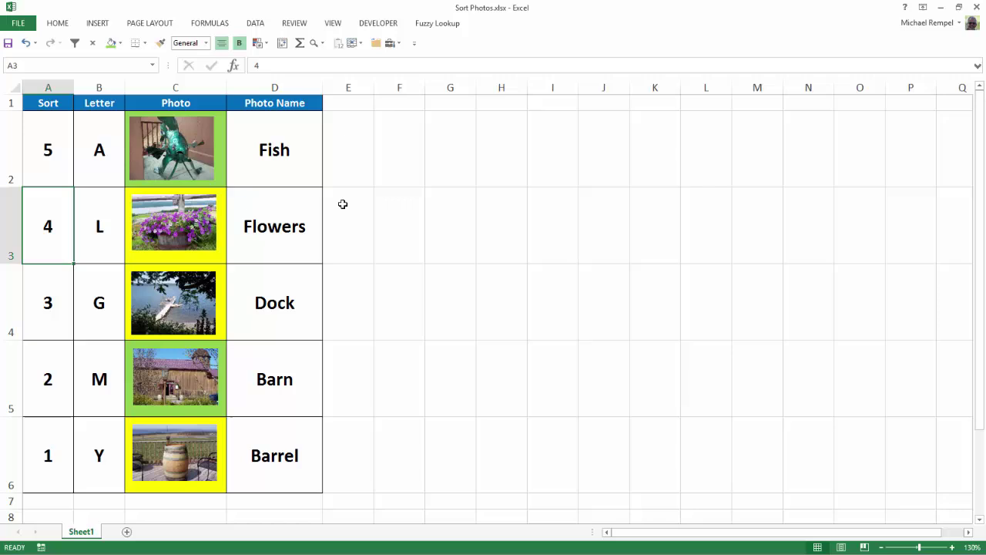
Step: Sort the table by the Photo column's cell color, with green (RGB 146, 208, 80) on top
click(344, 231)
key(Left)
key(Left)
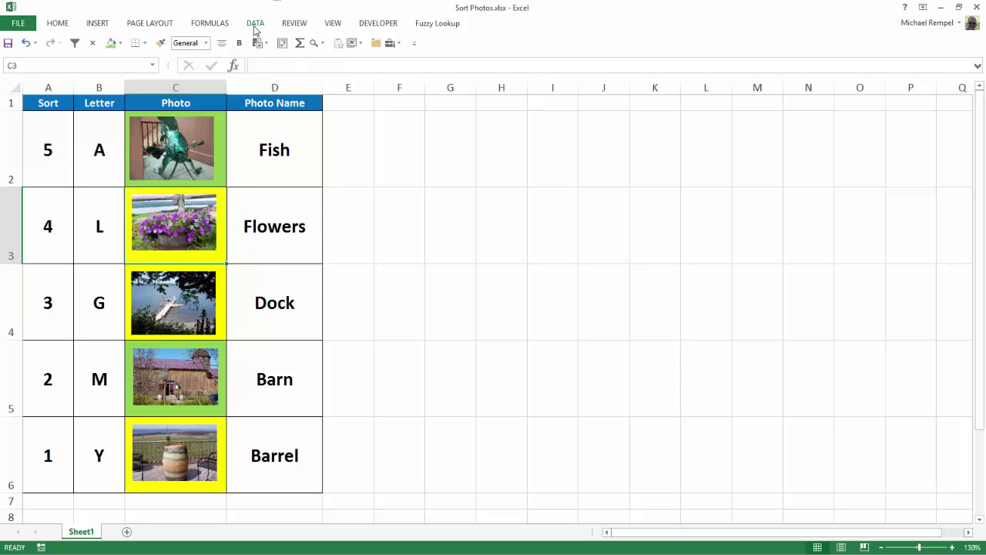
click(254, 28)
click(293, 57)
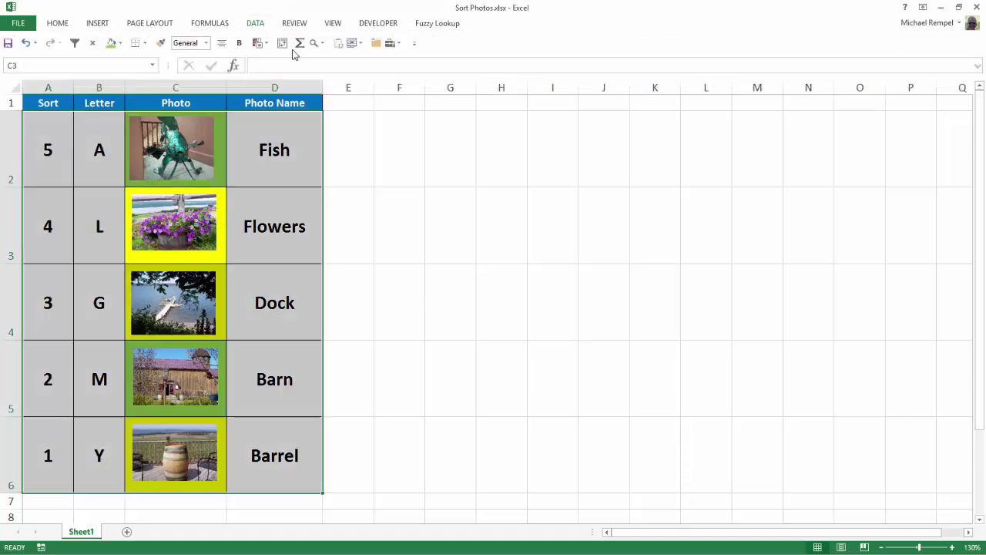
drag(492, 151, 460, 122)
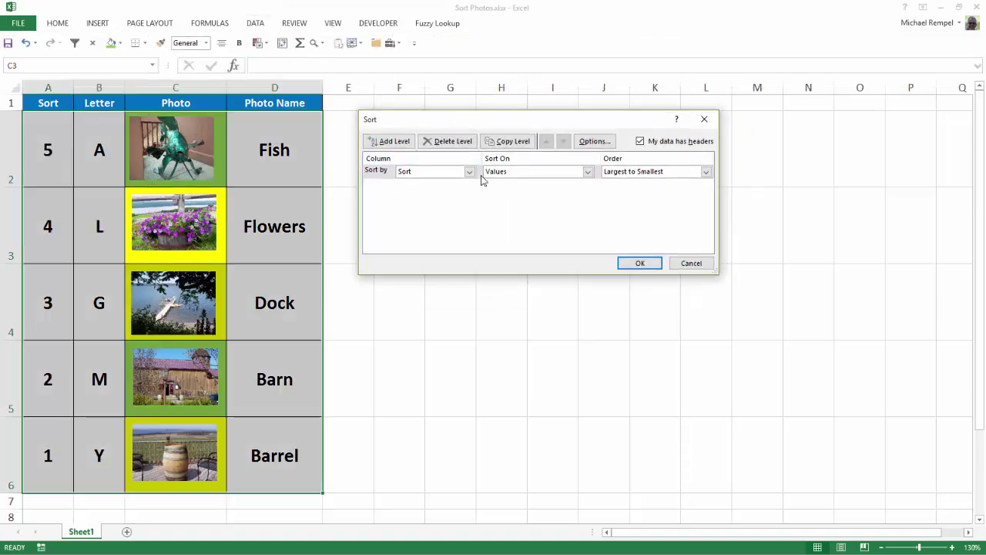
click(469, 171)
click(417, 202)
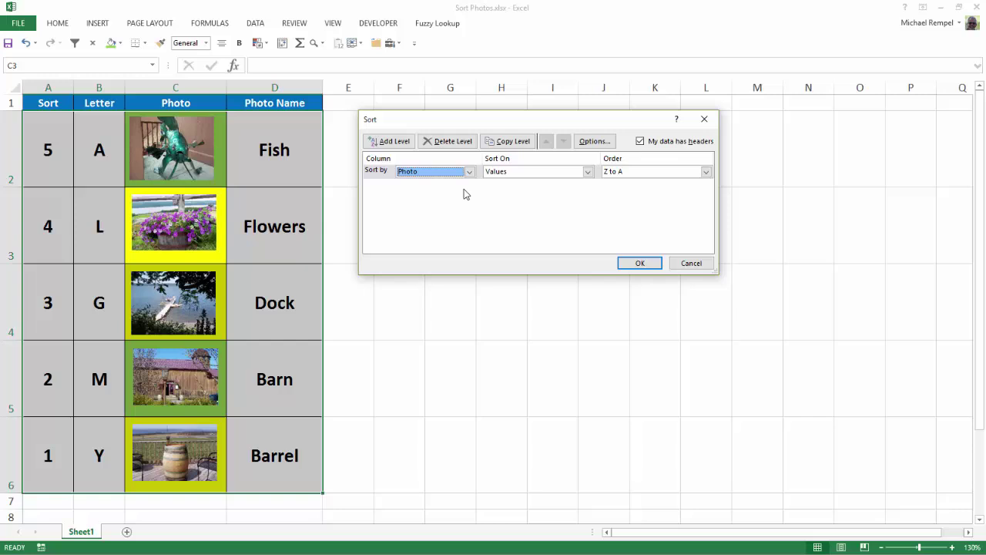
click(587, 171)
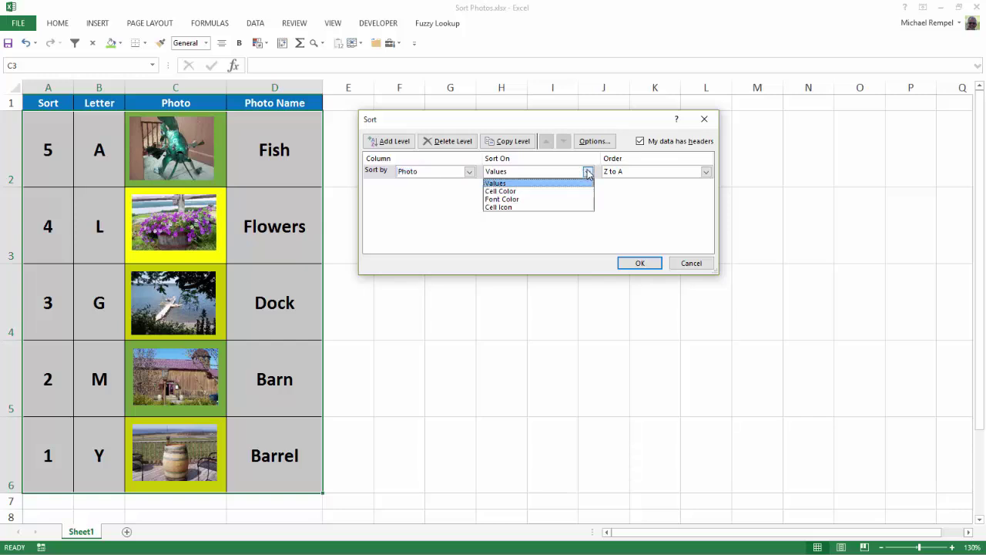
click(509, 191)
click(646, 172)
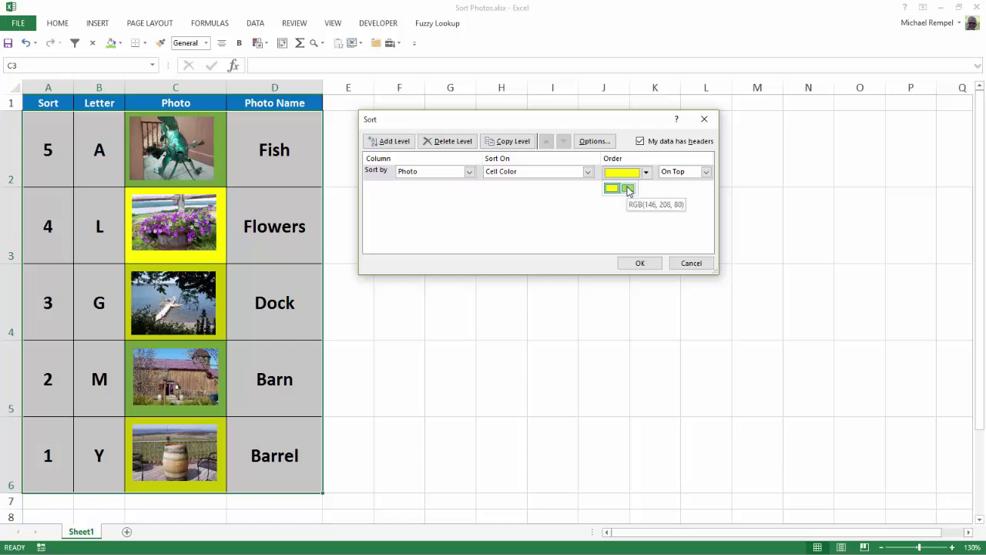
click(627, 188)
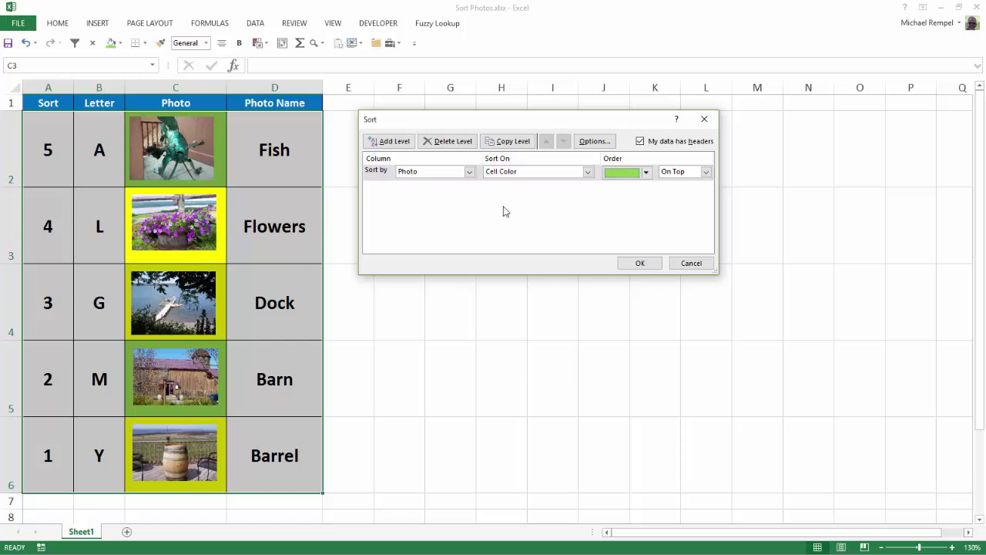
click(632, 264)
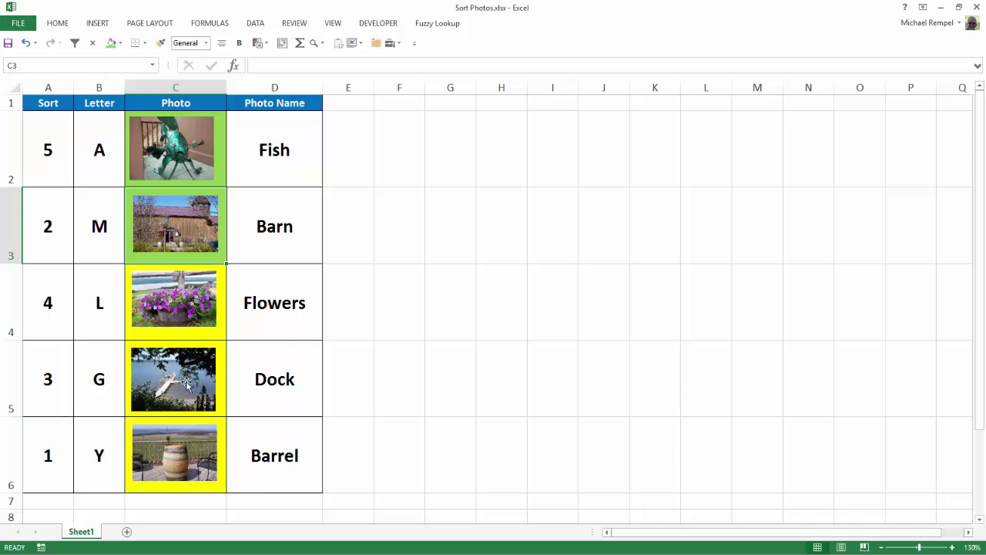
Step: Move the dock photo up across its cell's upper border, and sort the table by the Sort column from smallest to largest
drag(185, 385, 185, 372)
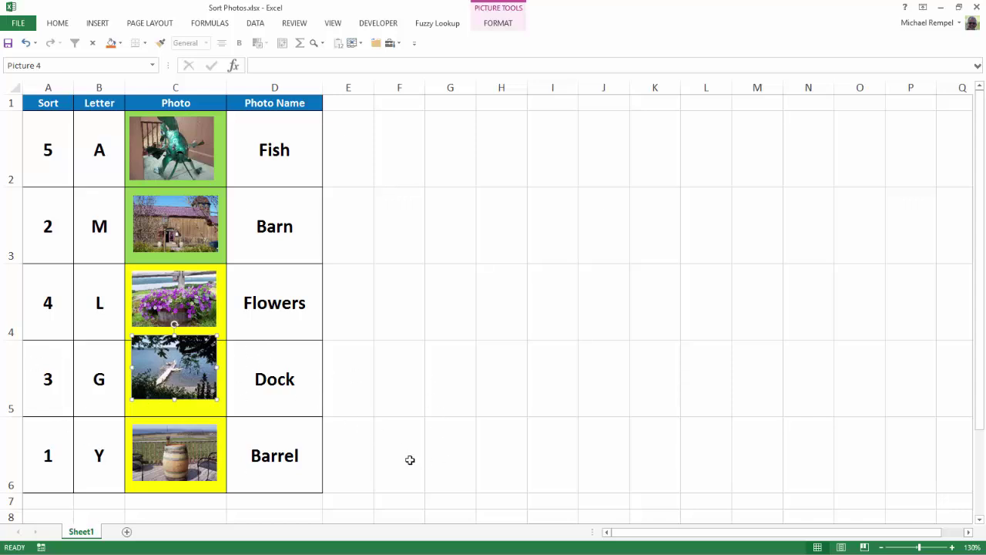
click(358, 377)
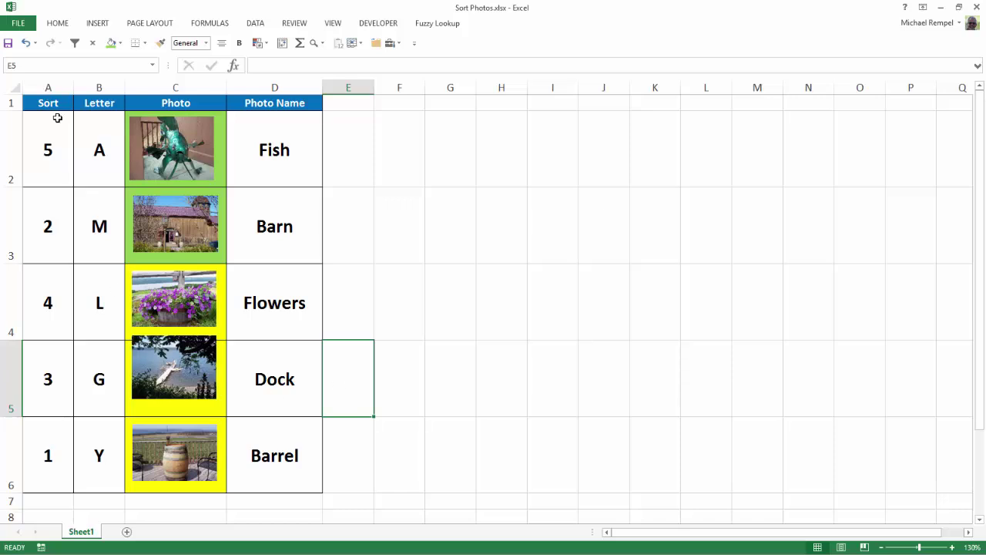
click(49, 234)
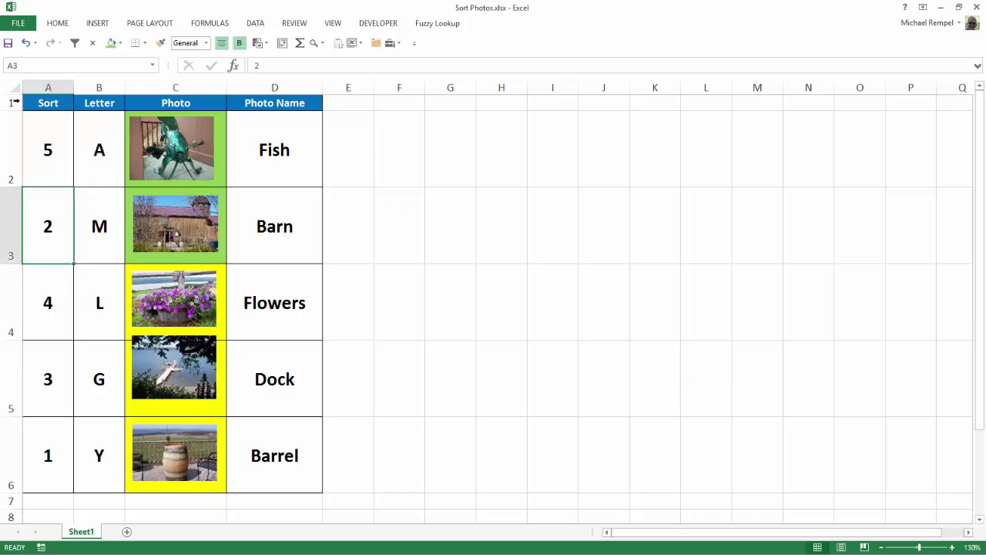
click(257, 28)
click(268, 47)
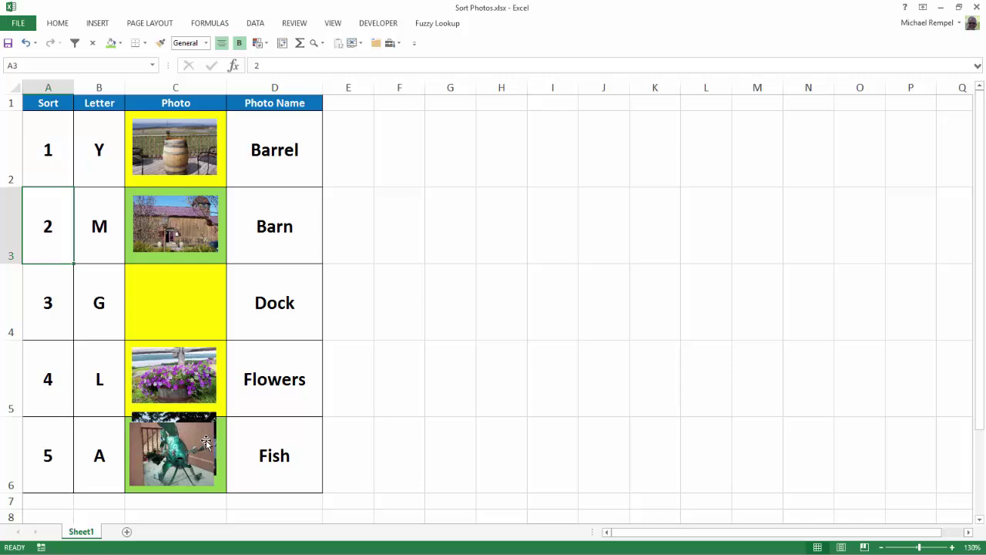
Step: Undo the last sort and reposition the dock photo fully inside its own cell in the Photo column
key(ctrl+z)
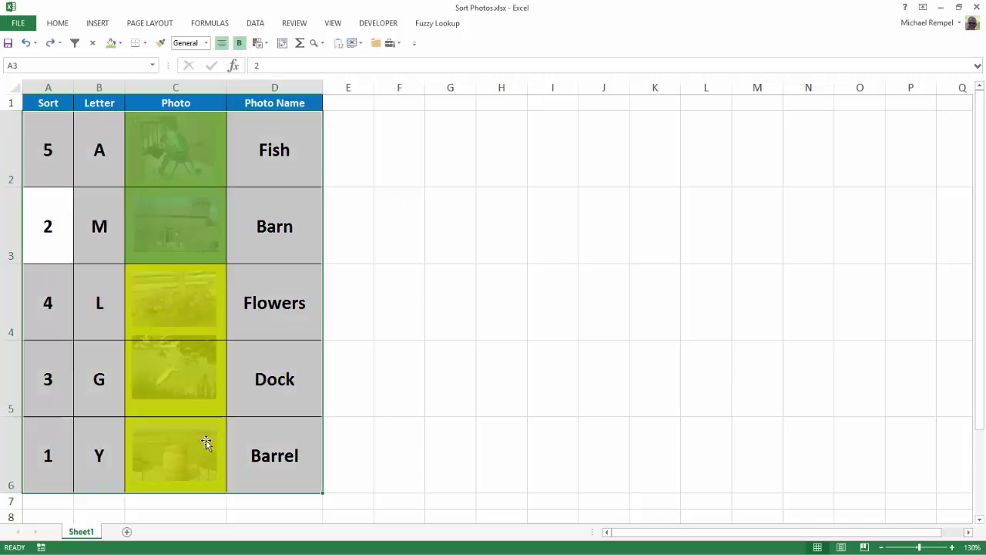
drag(153, 373, 157, 387)
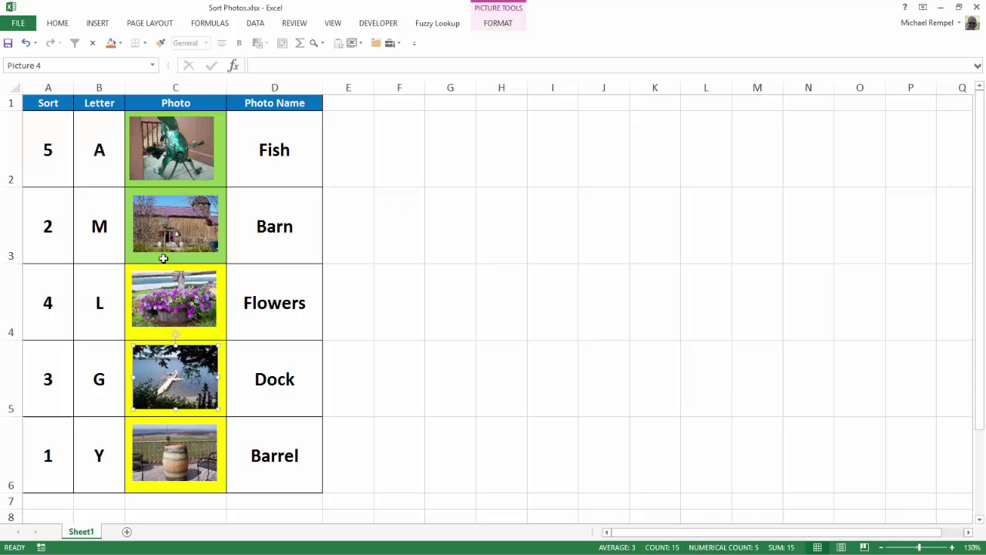
click(416, 354)
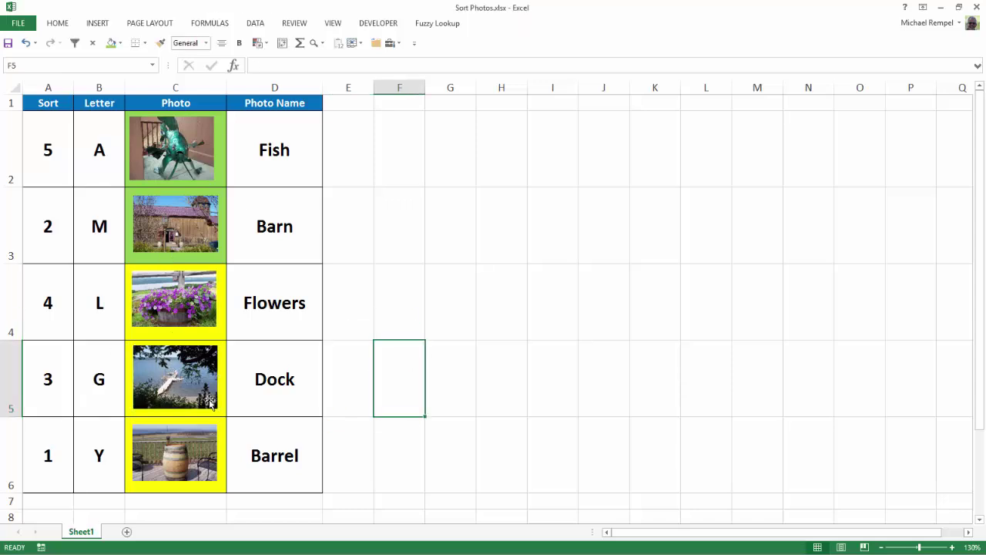
Step: Sort the table in ascending order by the Sort column with all photos inside their cells
click(31, 216)
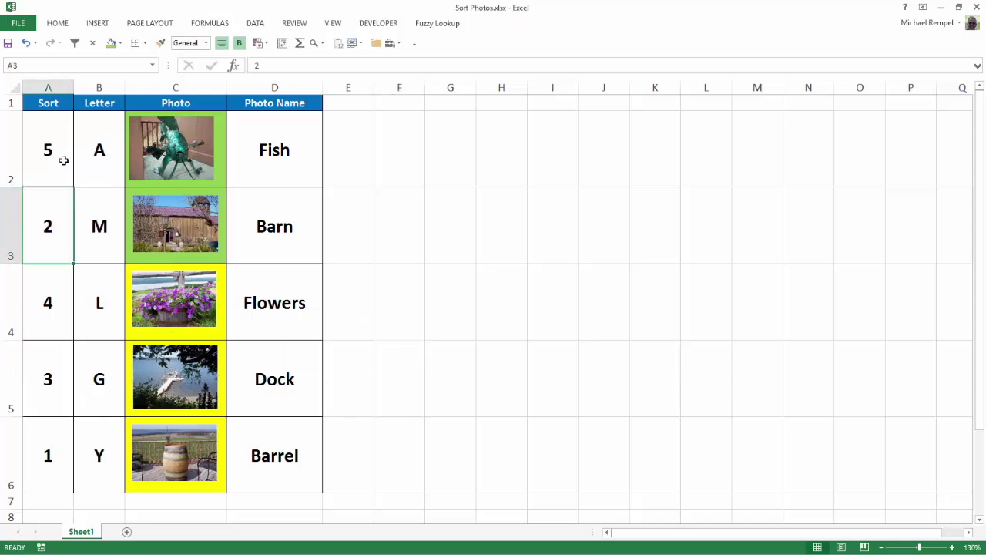
click(256, 23)
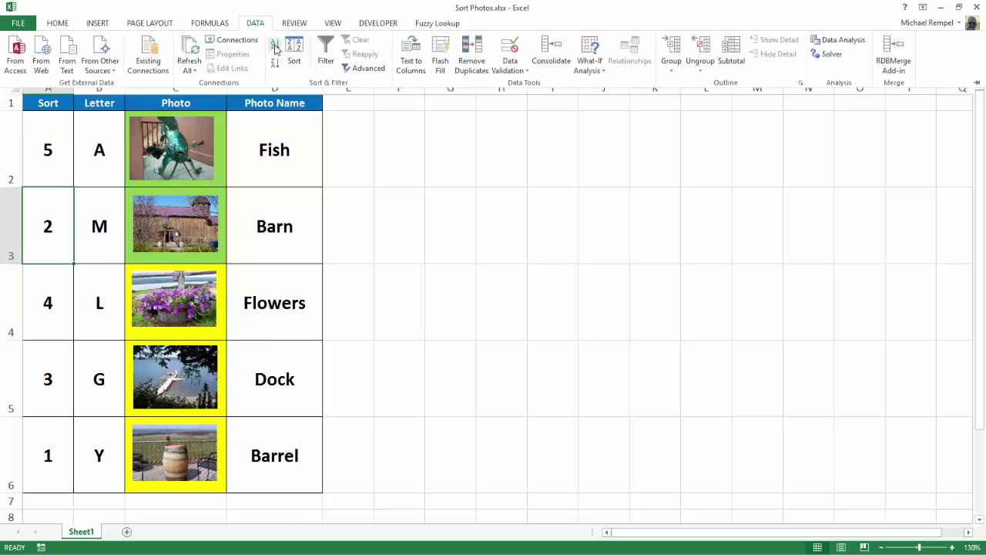
click(275, 46)
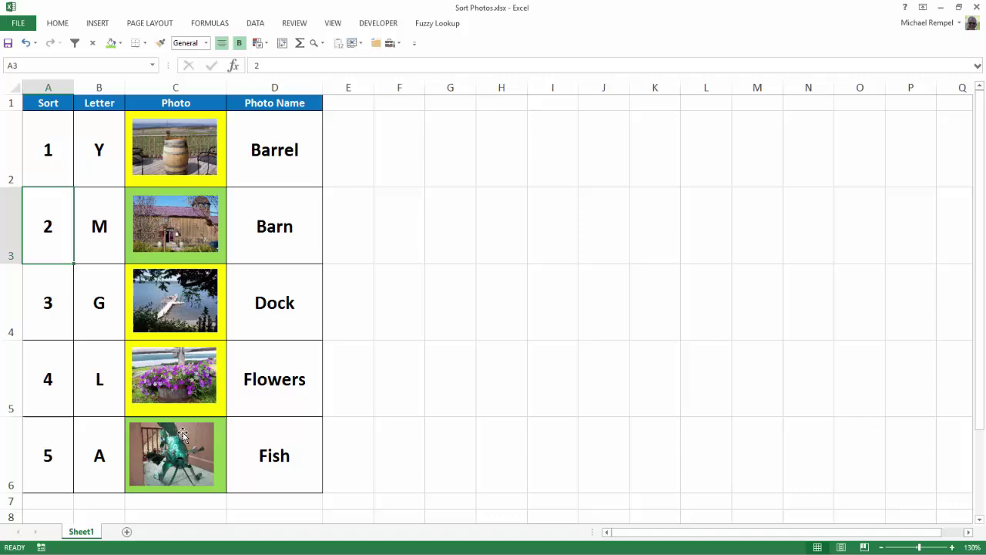